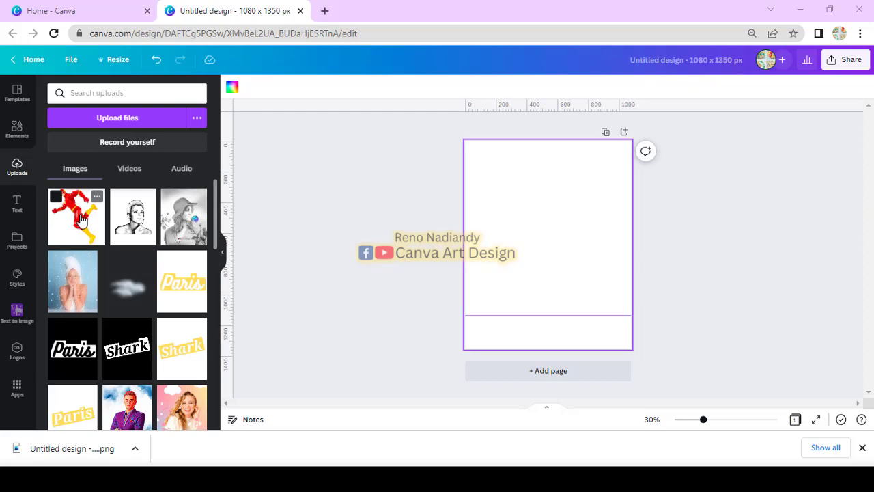
# Step: Add the Flash figure image to the page and set the page background to black
pyautogui.click(81, 219)
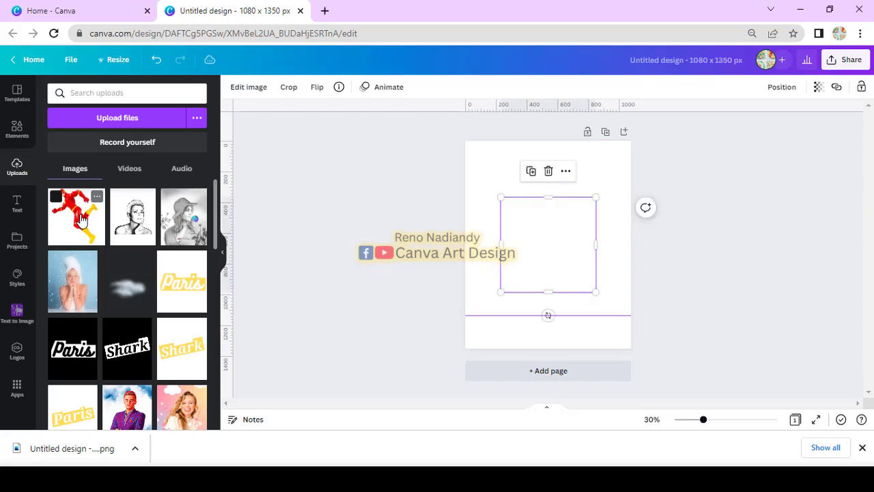
pyautogui.click(496, 175)
pyautogui.click(232, 87)
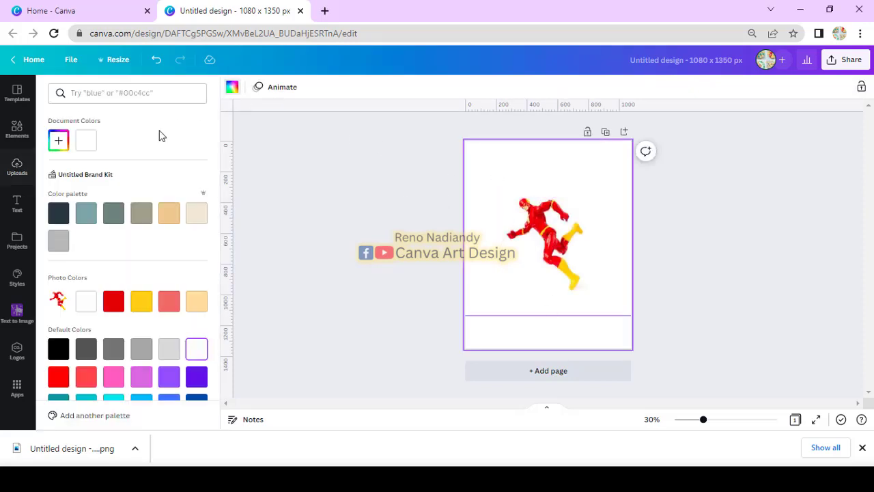
pyautogui.click(58, 349)
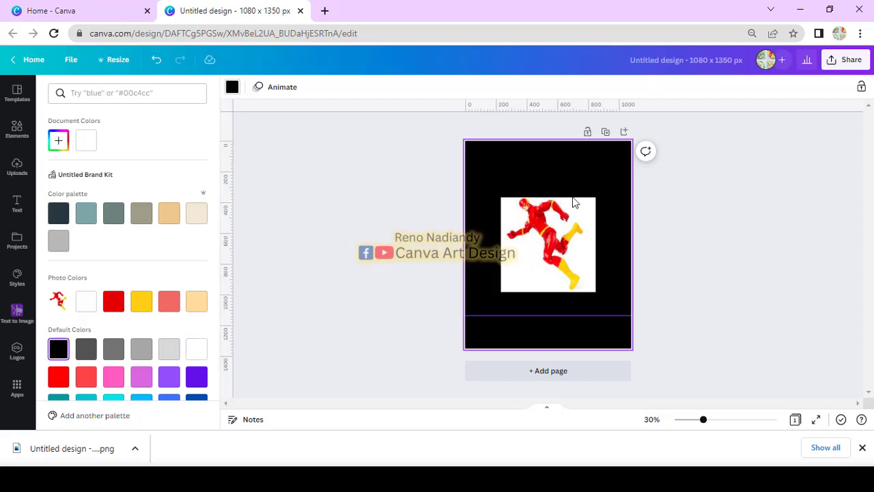
# Step: Remove the figure's white backdrop with BG Remover and apply it
pyautogui.click(558, 237)
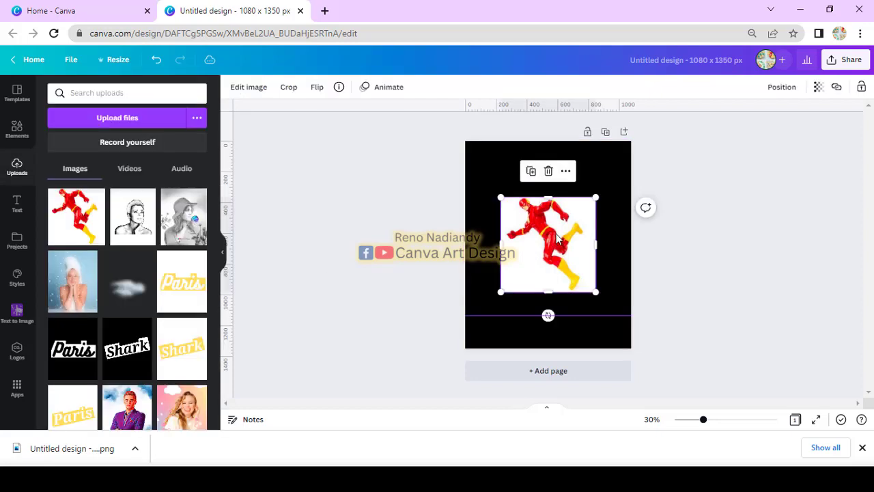
pyautogui.click(265, 94)
pyautogui.click(184, 195)
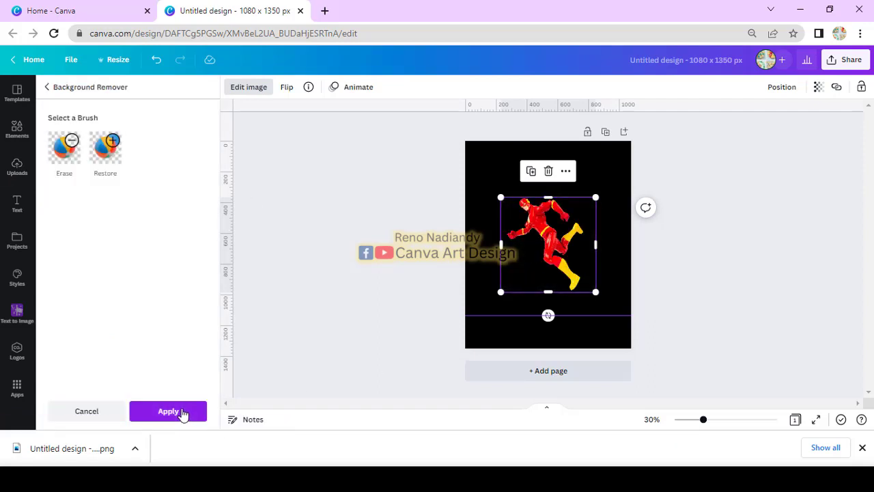
pyautogui.click(178, 414)
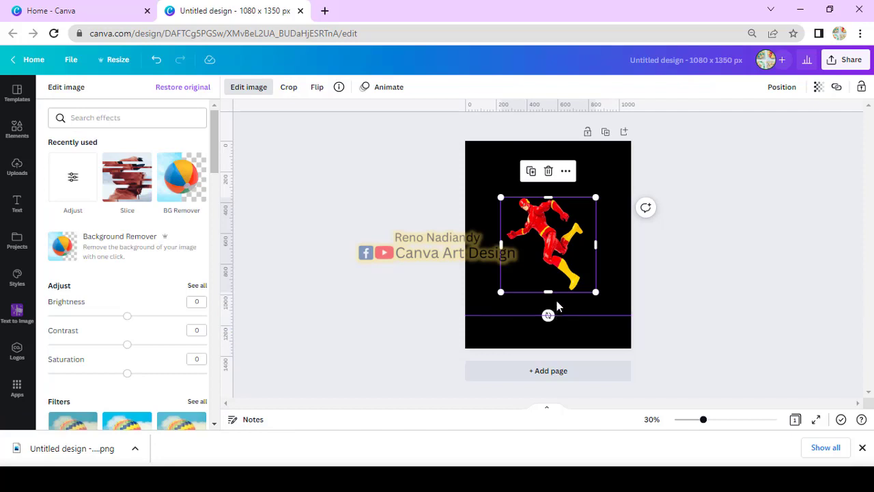
# Step: Tilt the figure about 24°, shrink it to 472×472 at lower right, and remove the guide
pyautogui.moveTo(568, 263); pyautogui.dragTo(582, 273)
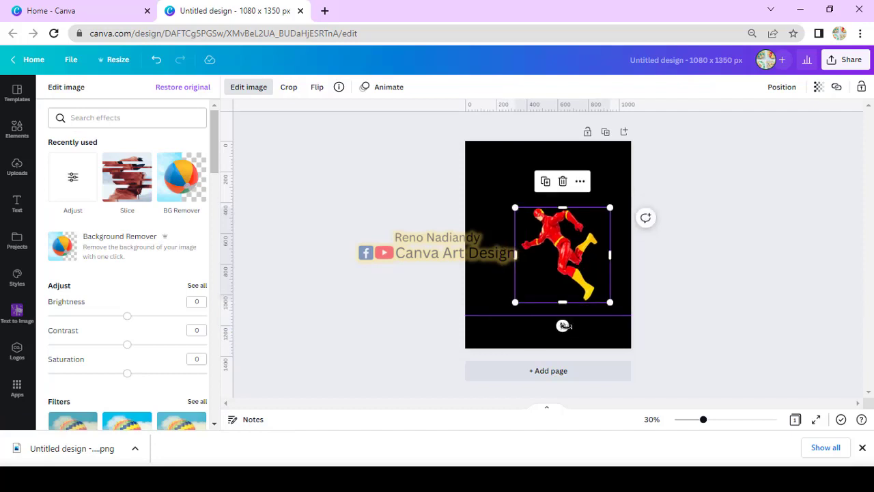
pyautogui.moveTo(563, 326); pyautogui.dragTo(531, 333)
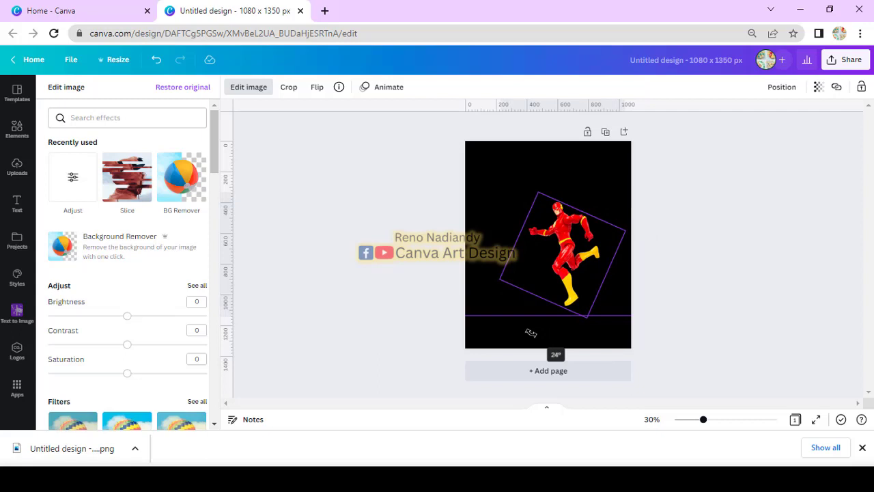
pyautogui.moveTo(558, 266); pyautogui.dragTo(575, 276)
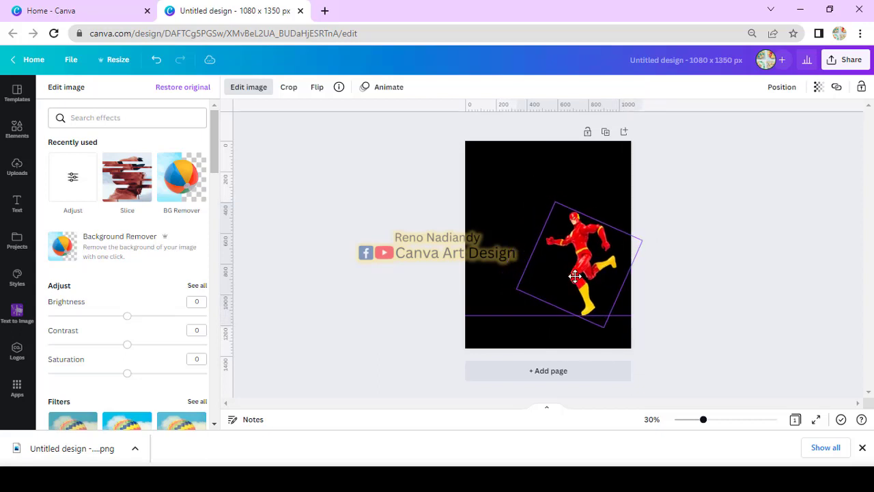
pyautogui.moveTo(555, 203); pyautogui.dragTo(572, 231)
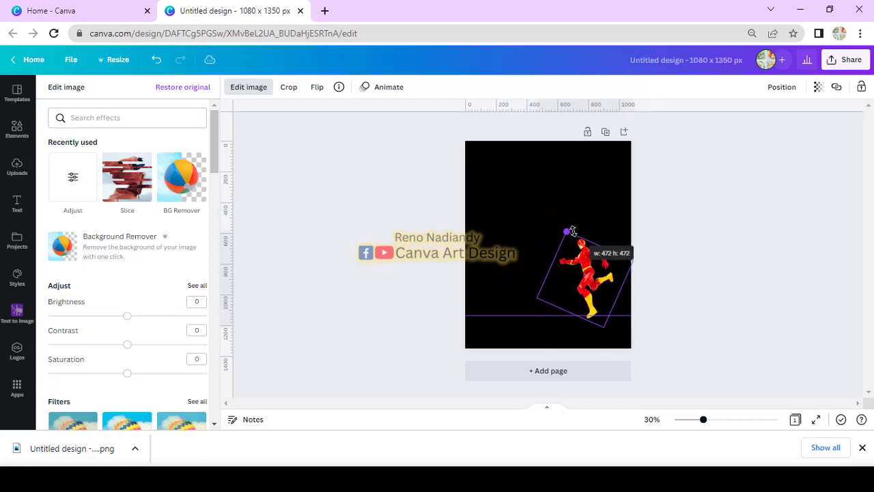
pyautogui.moveTo(591, 282); pyautogui.dragTo(608, 279)
pyautogui.moveTo(542, 316); pyautogui.dragTo(527, 96)
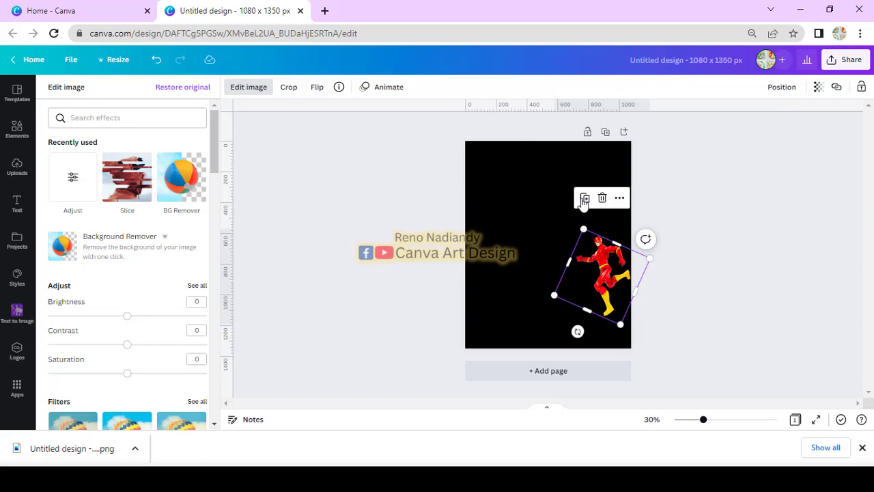
# Step: Duplicate the figure twelve times, each copy shifted slightly further left to form a trail
pyautogui.click(586, 201)
pyautogui.moveTo(609, 289); pyautogui.dragTo(619, 290)
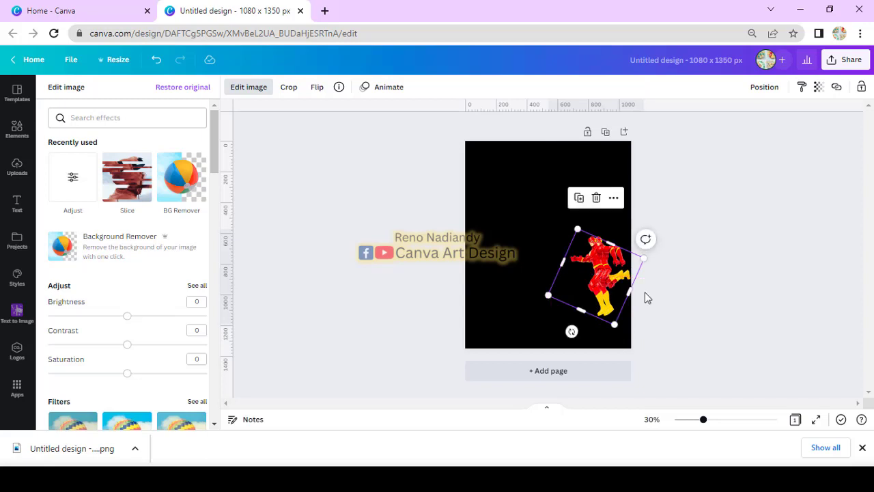
pyautogui.click(578, 199)
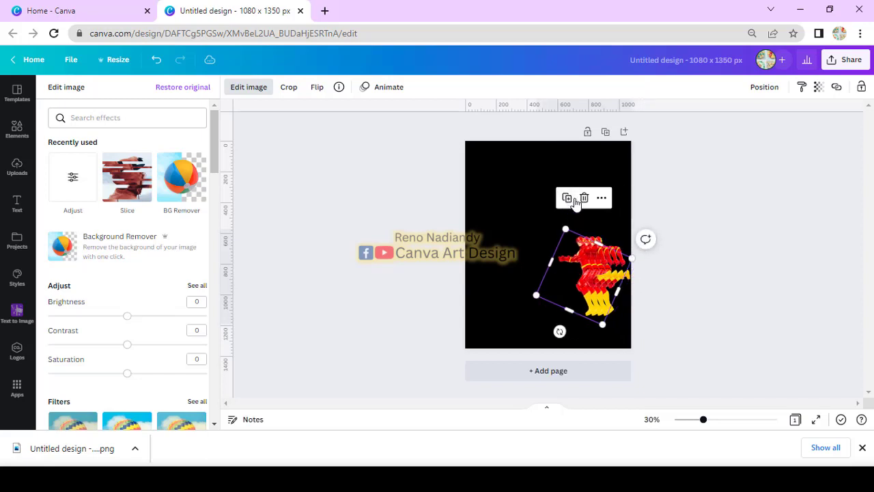
pyautogui.click(566, 200)
pyautogui.click(559, 199)
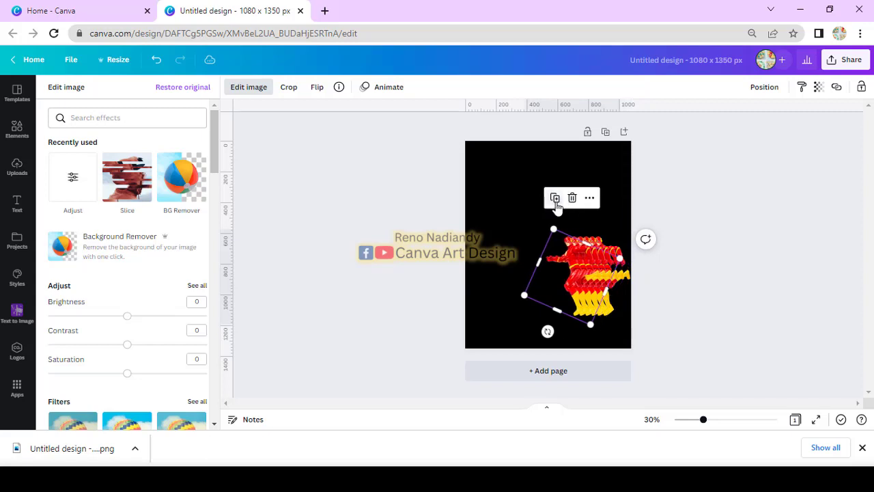
pyautogui.click(554, 199)
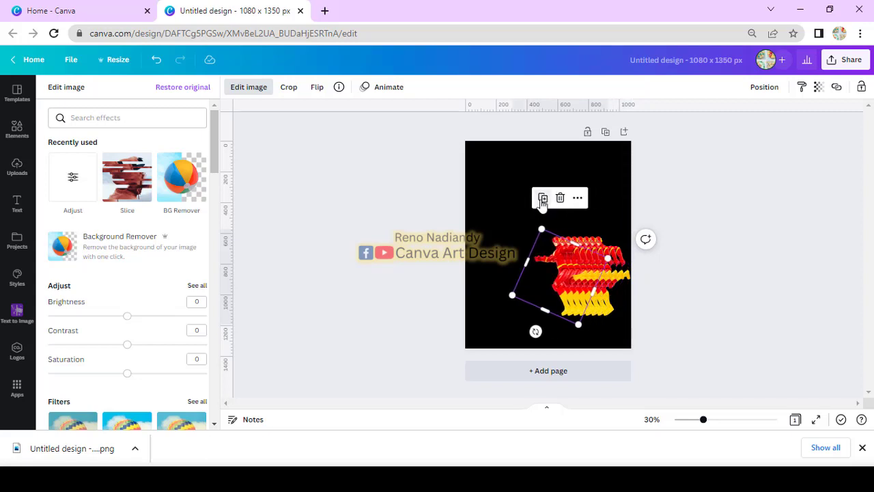
pyautogui.click(541, 199)
pyautogui.click(536, 200)
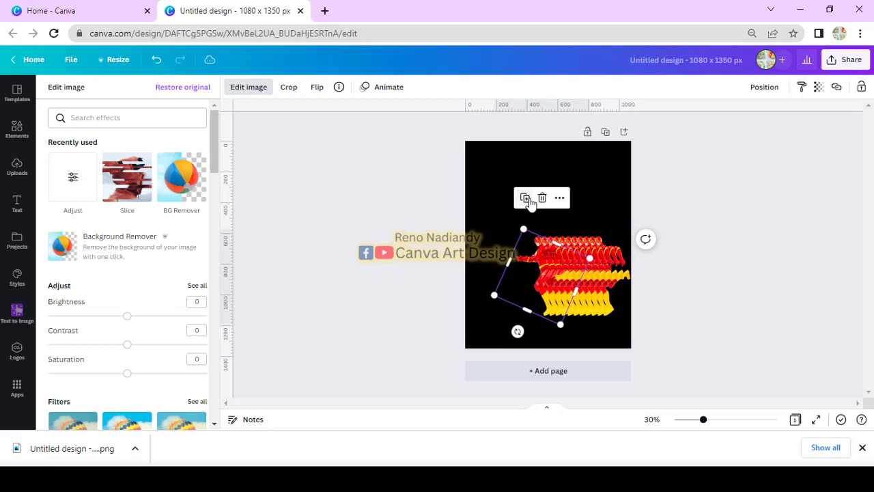
pyautogui.click(526, 199)
pyautogui.click(519, 198)
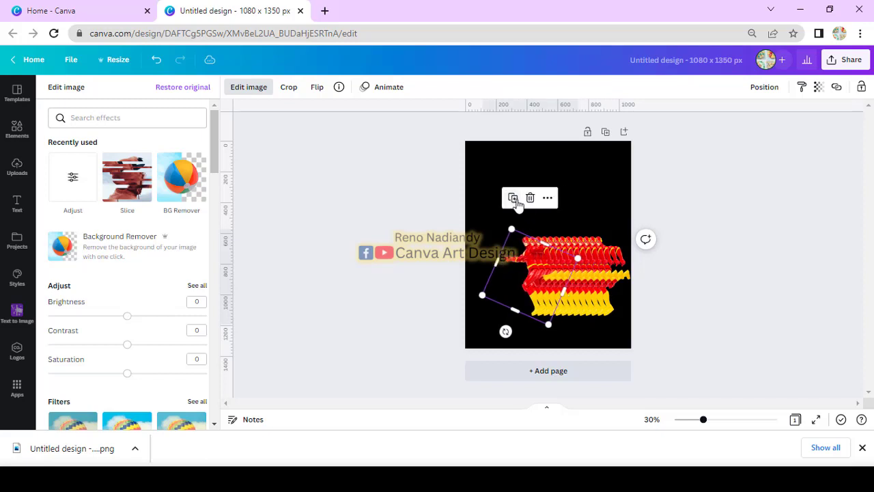
pyautogui.click(512, 199)
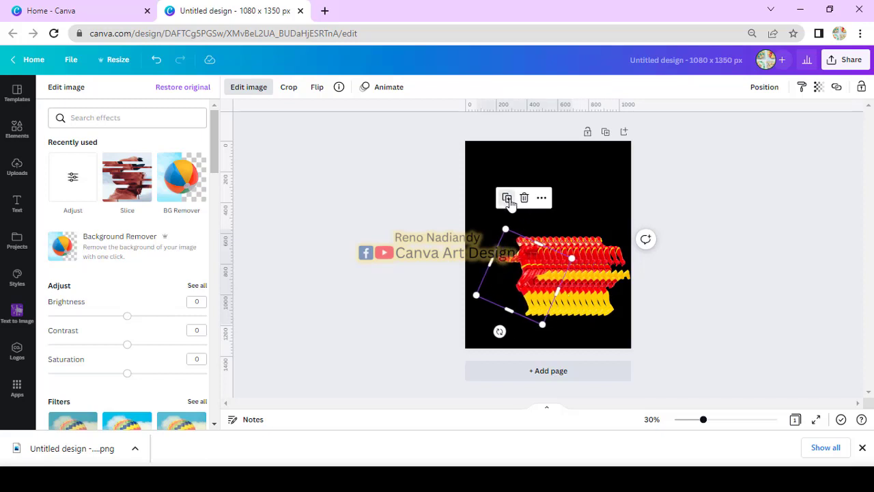
pyautogui.click(509, 200)
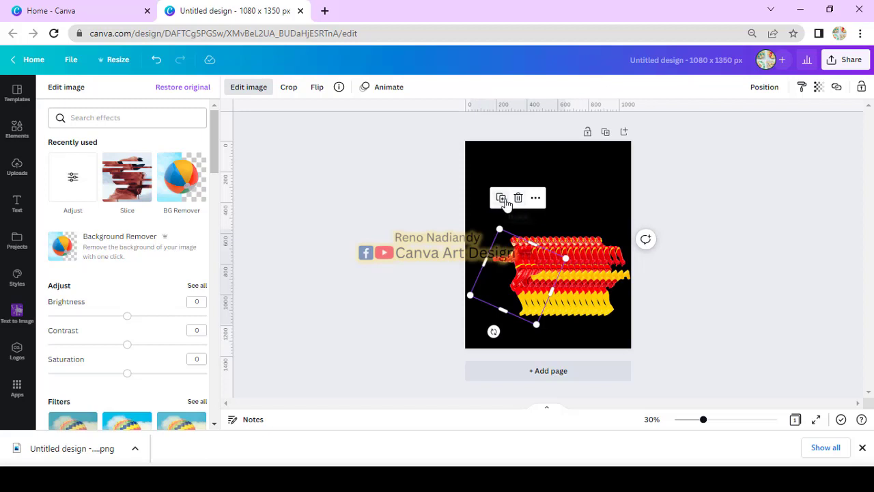
pyautogui.click(501, 200)
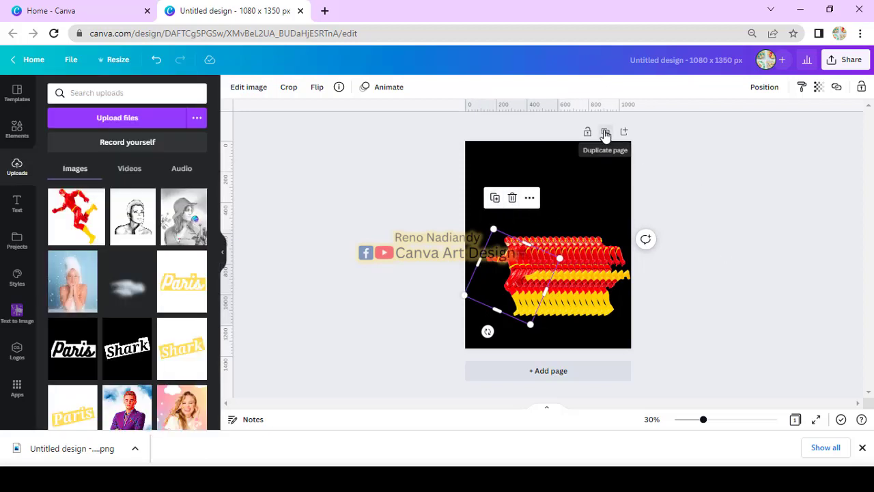
# Step: Duplicate the page as Page 2 and set up a transparent-background PNG download
pyautogui.click(605, 133)
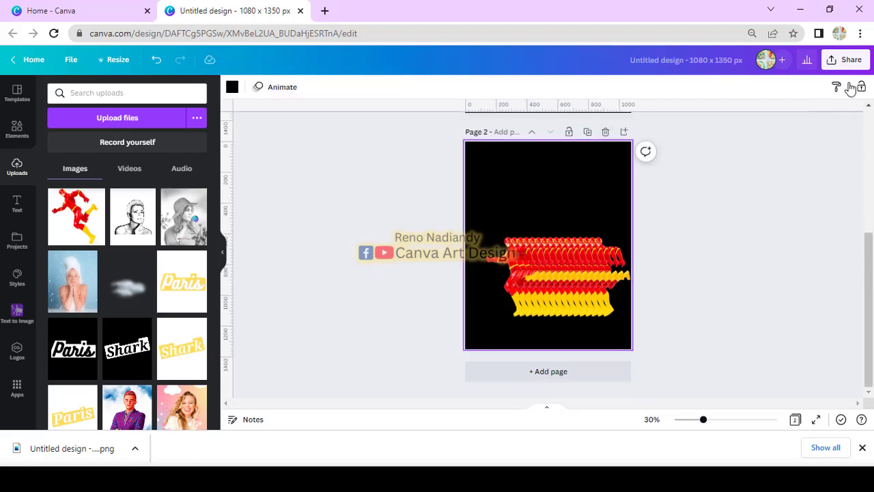
pyautogui.click(850, 62)
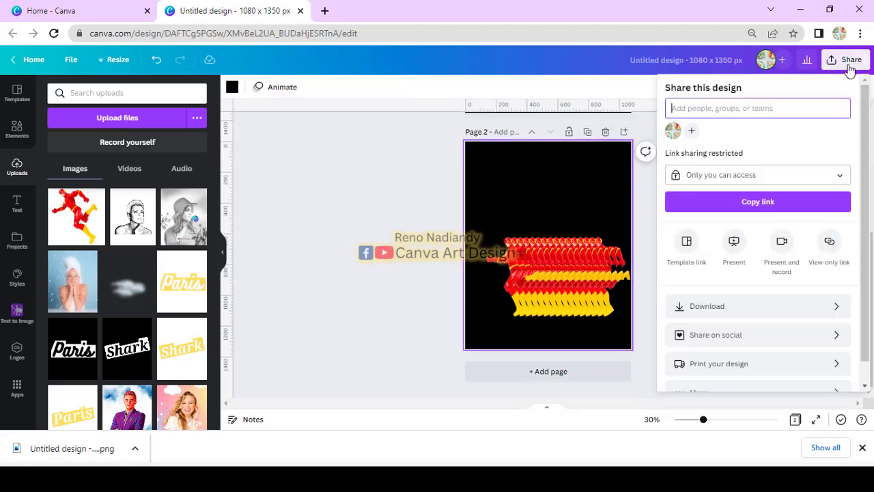
pyautogui.click(743, 316)
pyautogui.click(702, 194)
# Step: Download only Page 2 as the transparent PNG
pyautogui.click(852, 254)
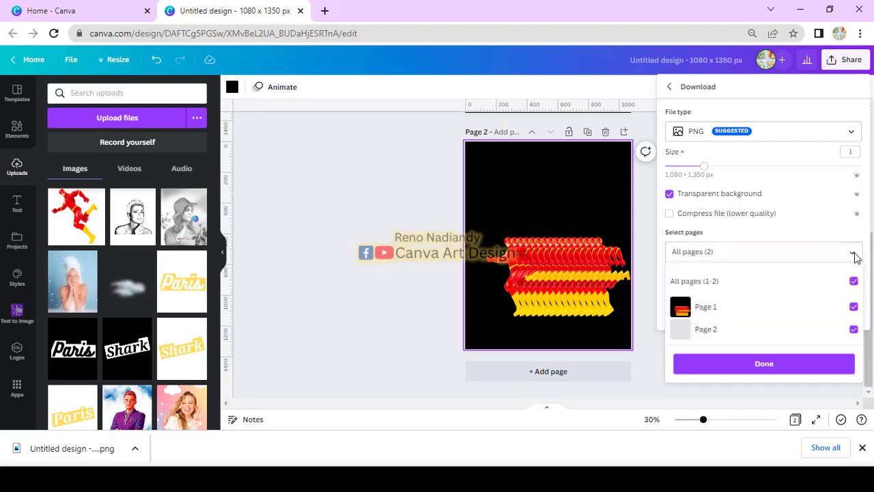
pyautogui.click(853, 307)
pyautogui.click(795, 366)
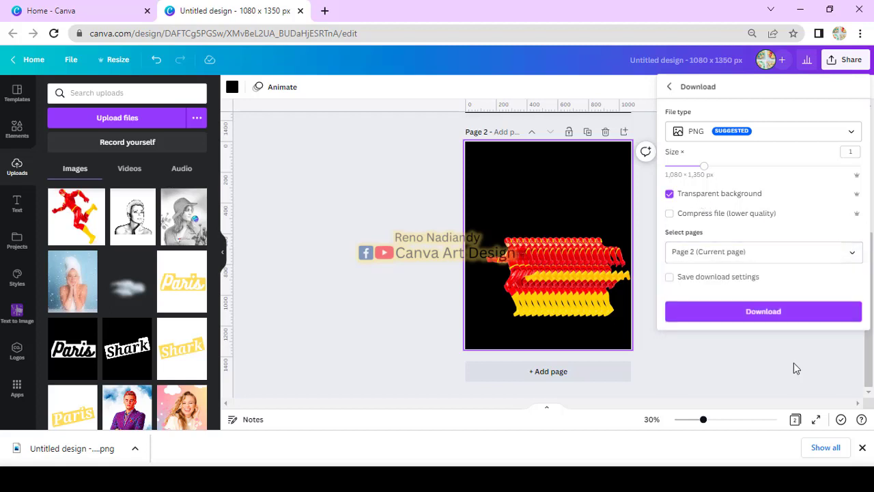
pyautogui.click(765, 318)
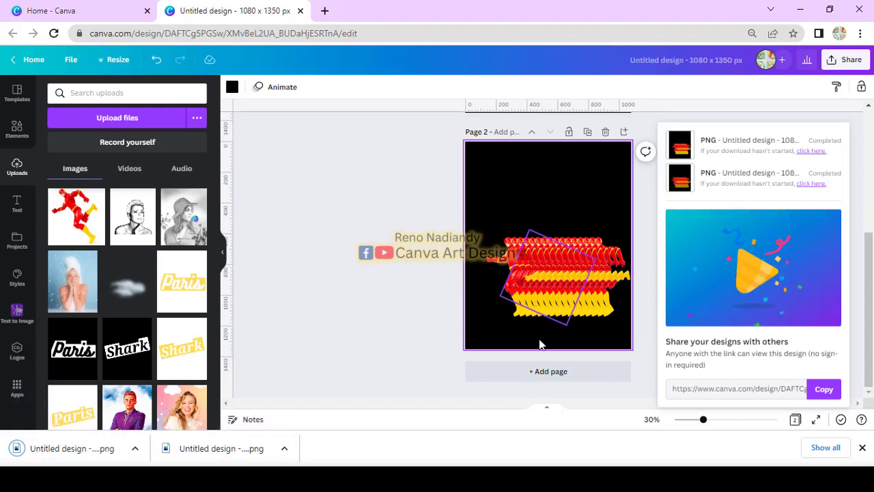
# Step: Move the Flash figure to page 1's top-left and delete page 1's trail copies
pyautogui.scroll(3, 508, 357)
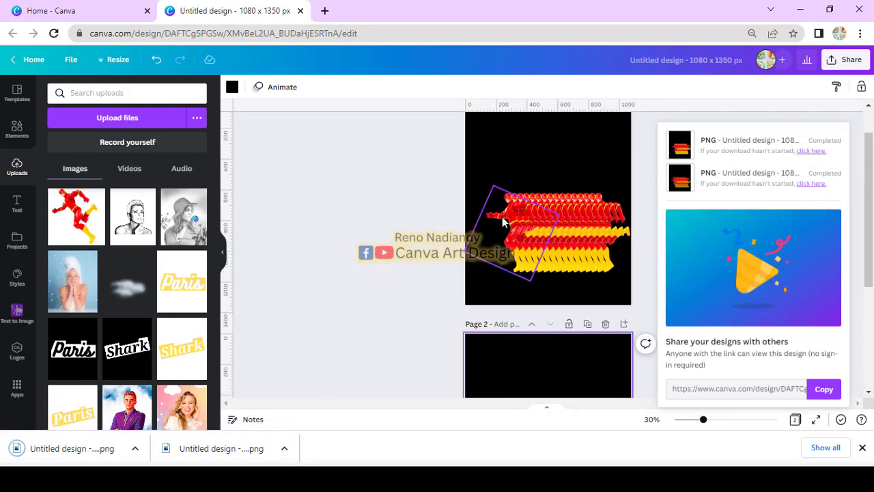
pyautogui.moveTo(503, 222); pyautogui.dragTo(456, 144)
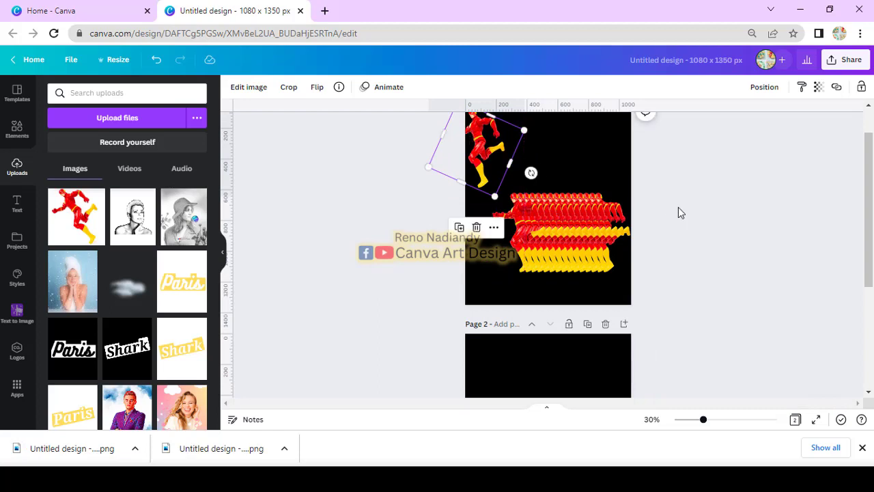
pyautogui.moveTo(698, 213); pyautogui.dragTo(486, 288)
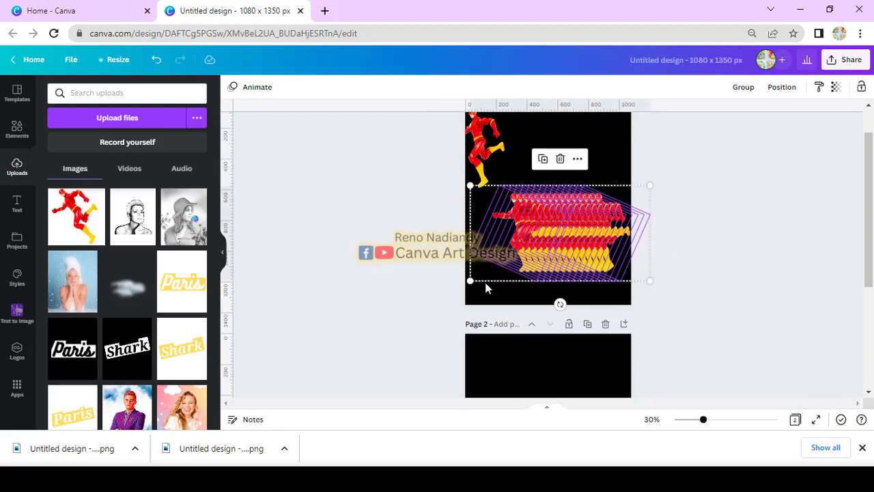
pyautogui.press('Delete')
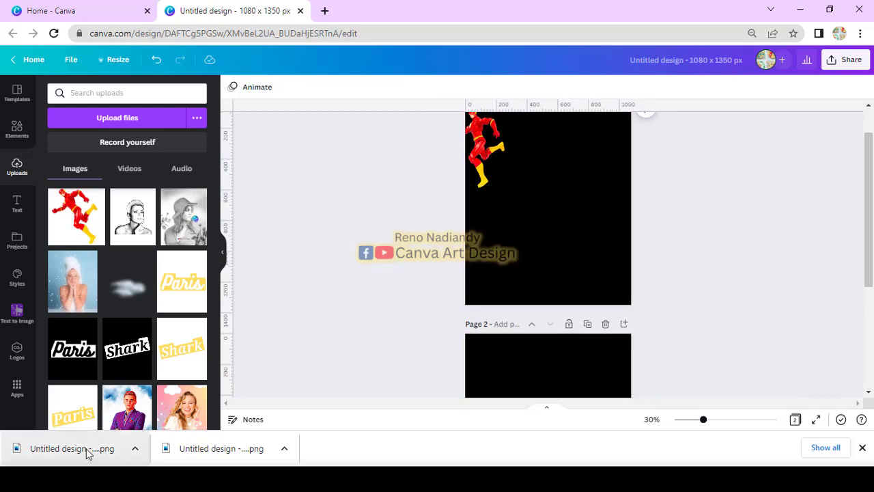
# Step: Place the downloaded trail PNG on page 1, stretched full-width across the lower half
pyautogui.moveTo(65, 448); pyautogui.dragTo(549, 226)
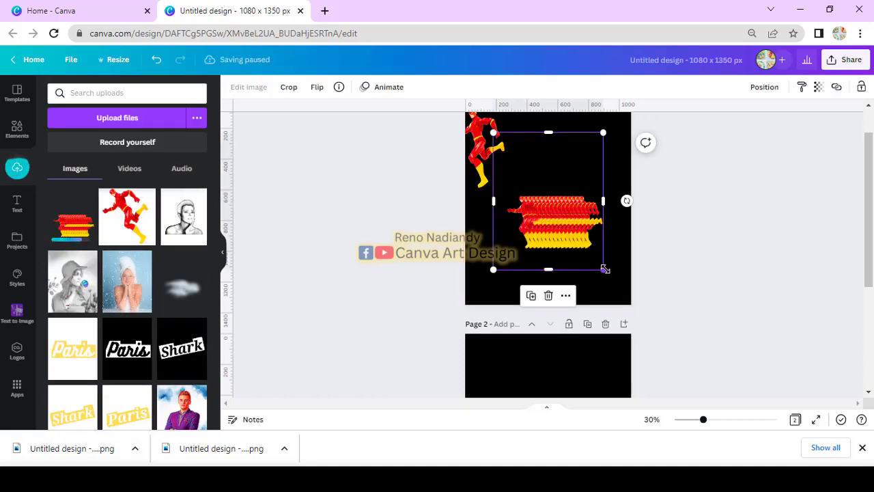
pyautogui.moveTo(603, 269); pyautogui.dragTo(631, 305)
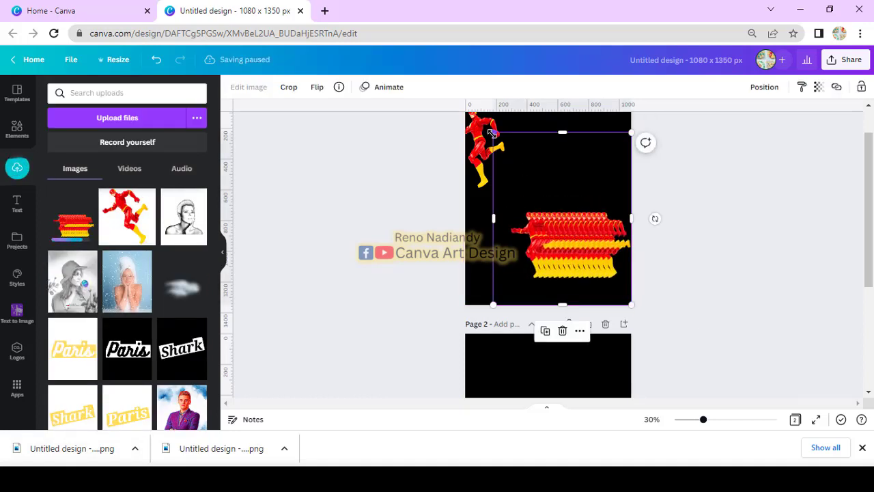
pyautogui.moveTo(491, 131); pyautogui.dragTo(466, 112)
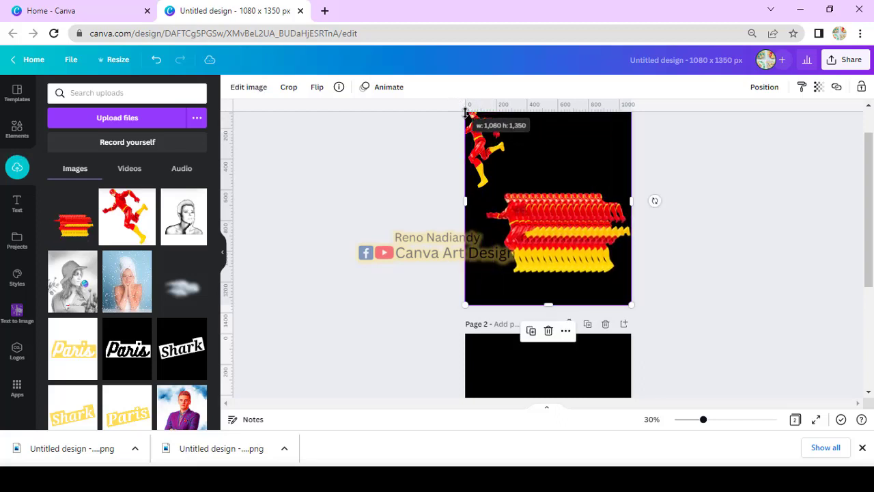
pyautogui.scroll(1, 532, 144)
pyautogui.moveTo(545, 155); pyautogui.dragTo(602, 234)
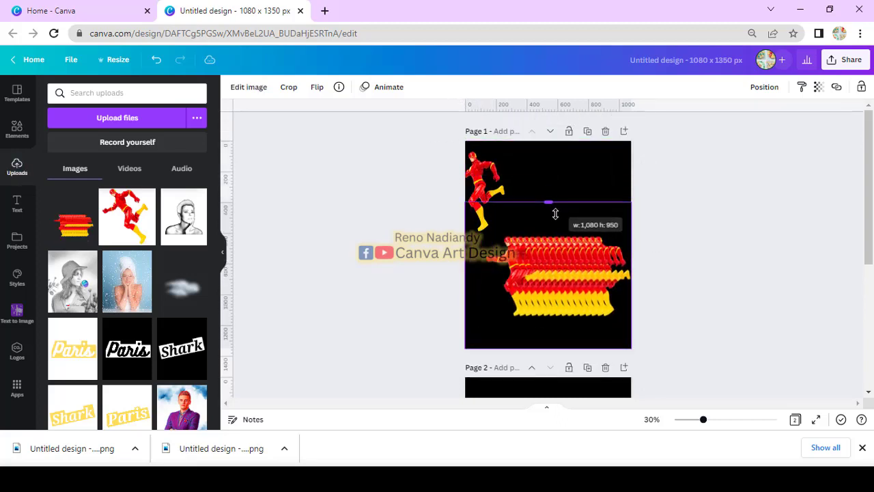
# Step: Apply a blur of 40 to the stripe image through its Adjust settings
pyautogui.click(248, 88)
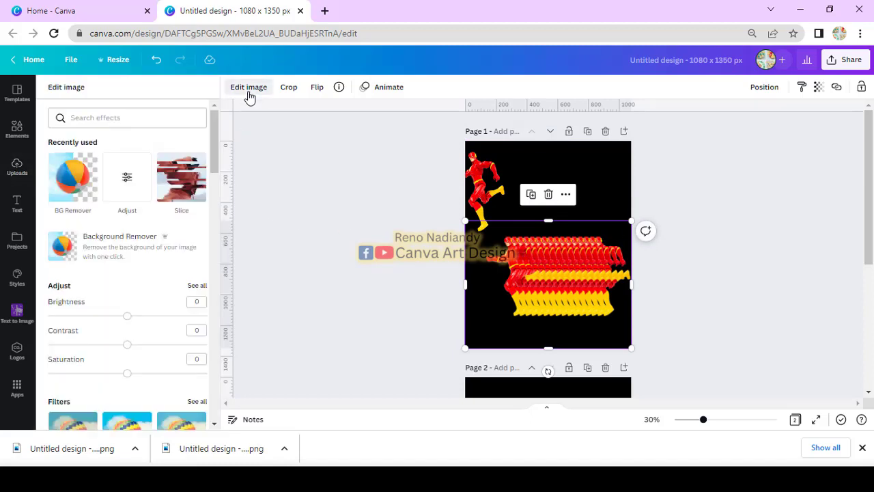
pyautogui.click(124, 181)
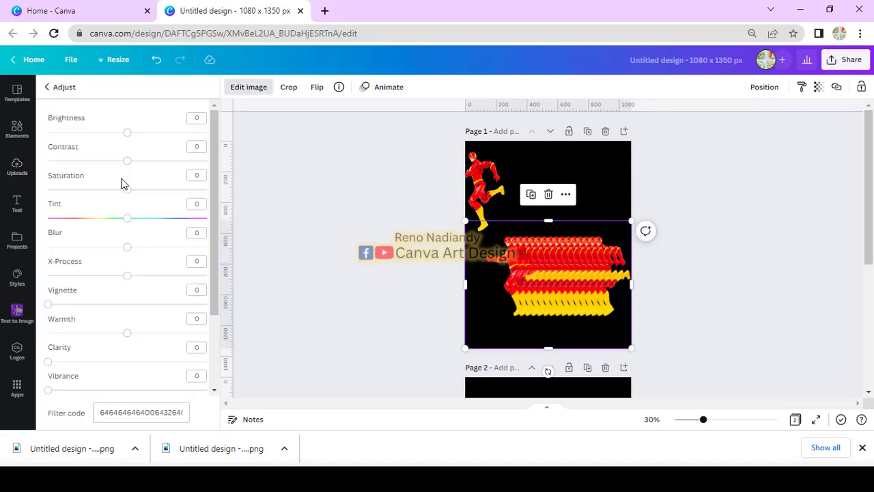
pyautogui.click(166, 249)
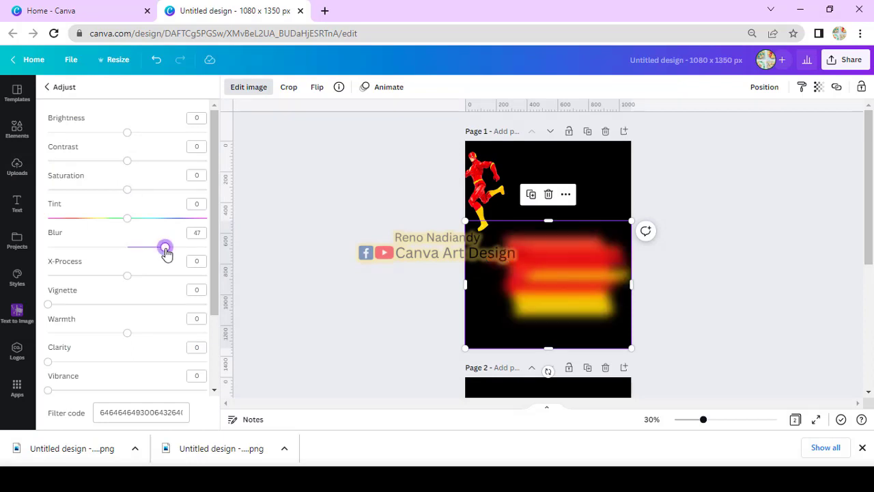
pyautogui.moveTo(166, 252); pyautogui.dragTo(160, 252)
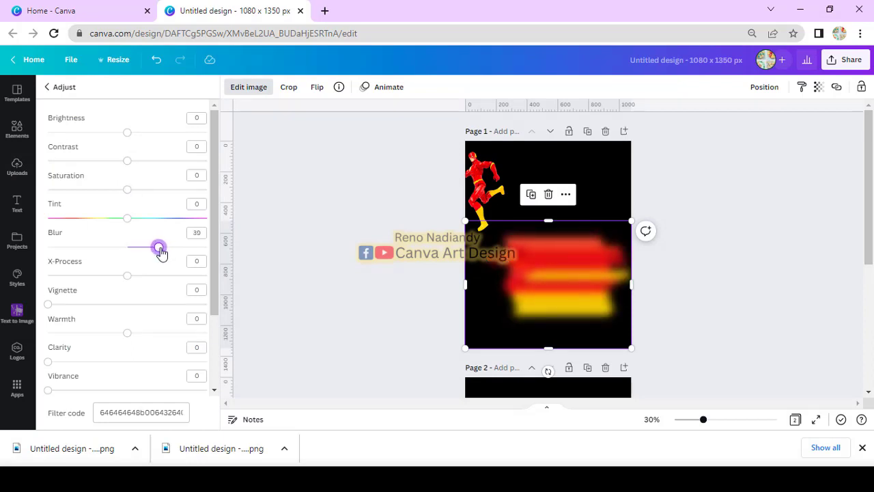
pyautogui.click(196, 233)
pyautogui.write('40')
pyautogui.press('Return')
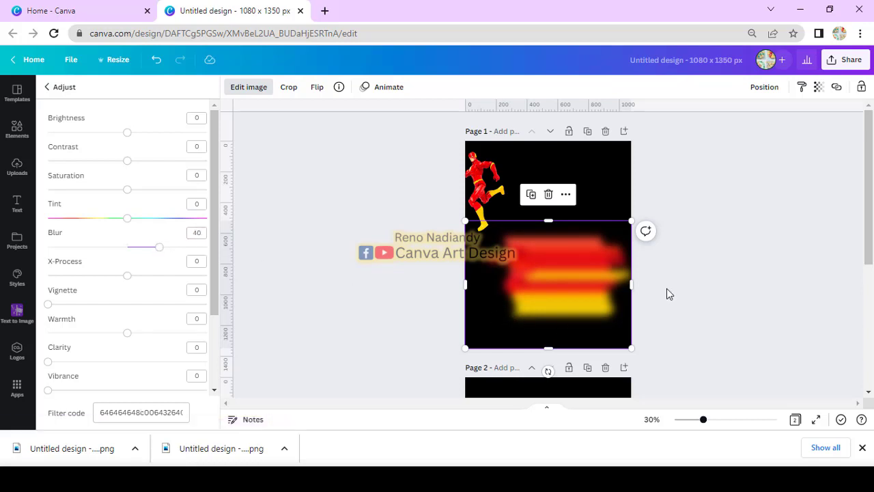
# Step: Move the Flash figure onto the stripes' left end and send the stripes to back
pyautogui.click(554, 247)
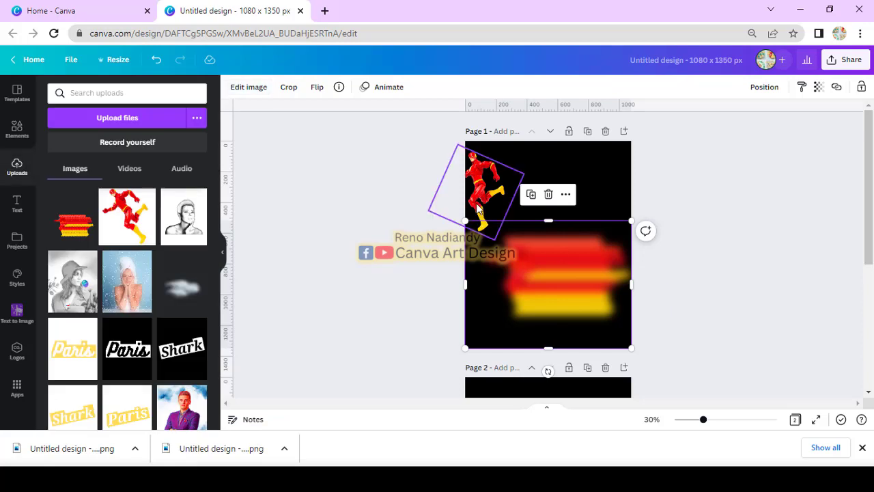
pyautogui.moveTo(477, 204); pyautogui.dragTo(511, 285)
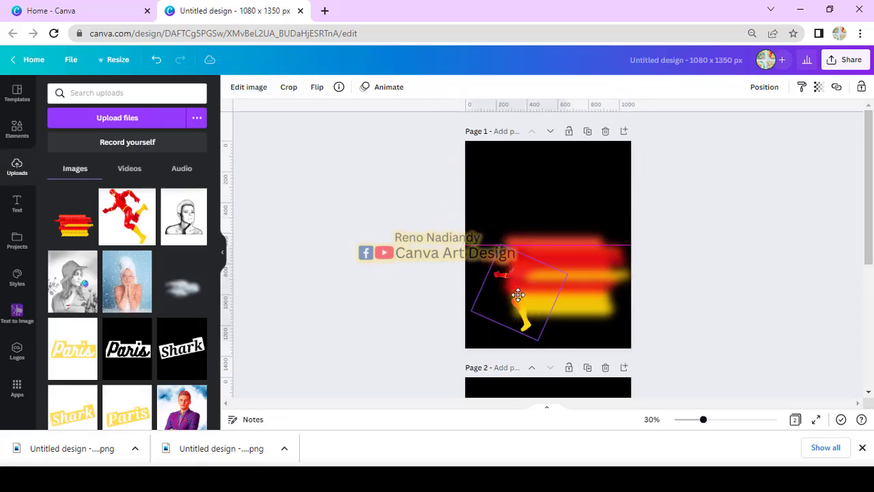
pyautogui.click(491, 265)
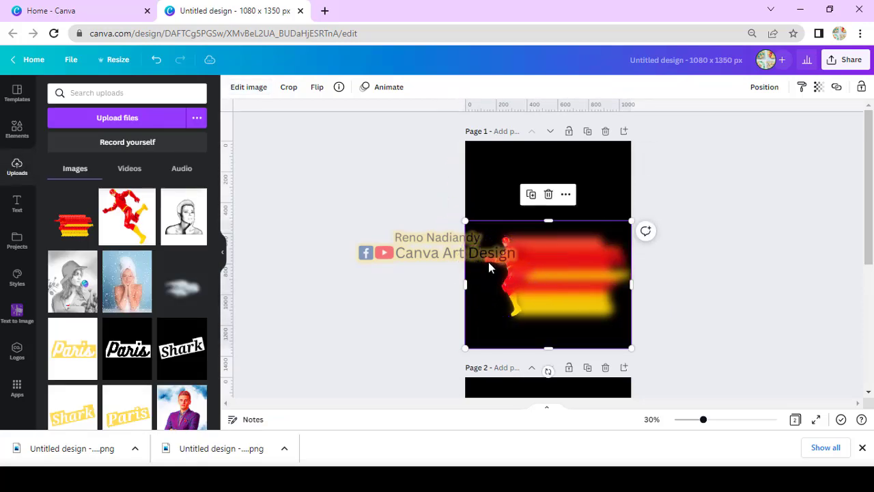
pyautogui.rightClick(489, 262)
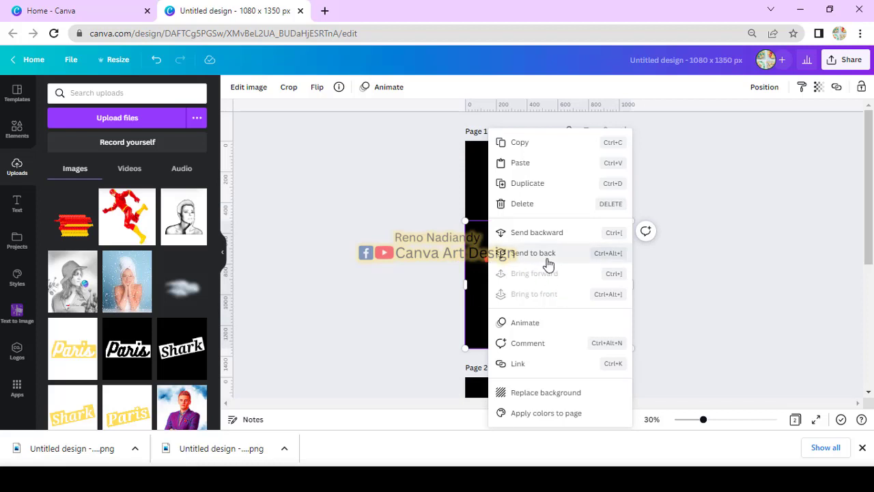
pyautogui.click(679, 278)
pyautogui.click(577, 266)
pyautogui.rightClick(578, 266)
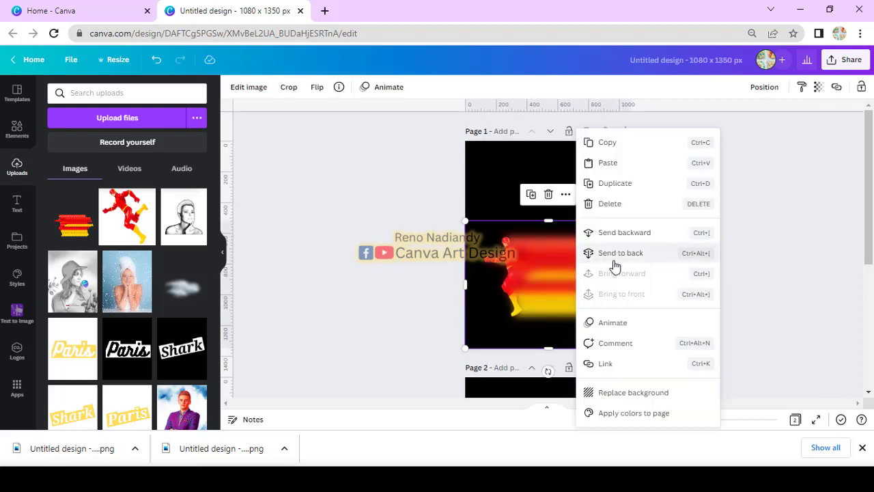
pyautogui.click(620, 254)
pyautogui.click(699, 265)
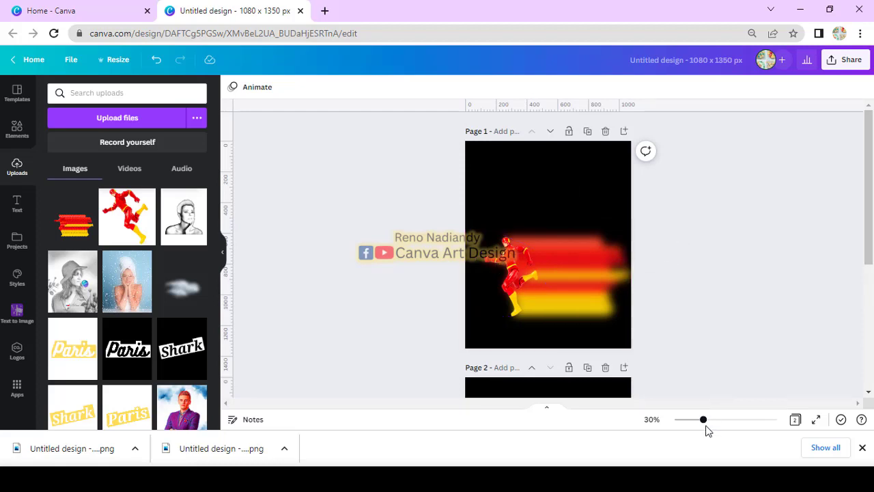
# Step: Zoom in, nudge the Flash figure slightly left, then zoom back out
pyautogui.moveTo(703, 419); pyautogui.dragTo(721, 419)
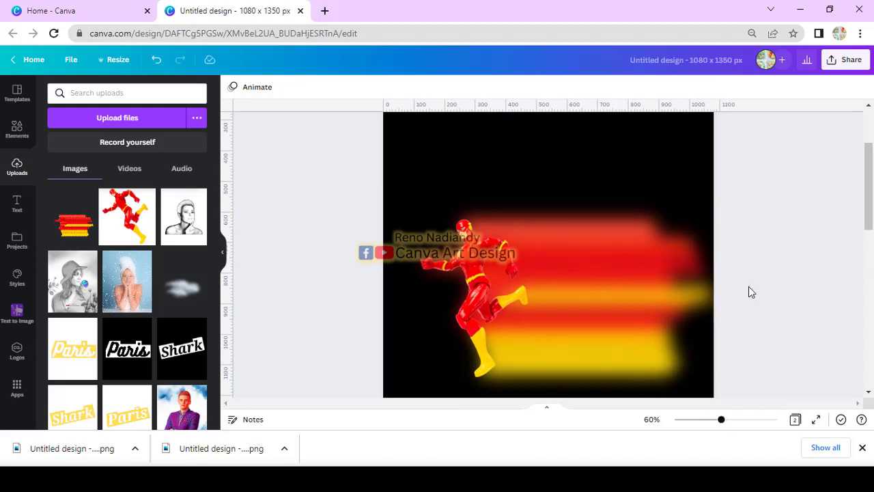
pyautogui.click(486, 252)
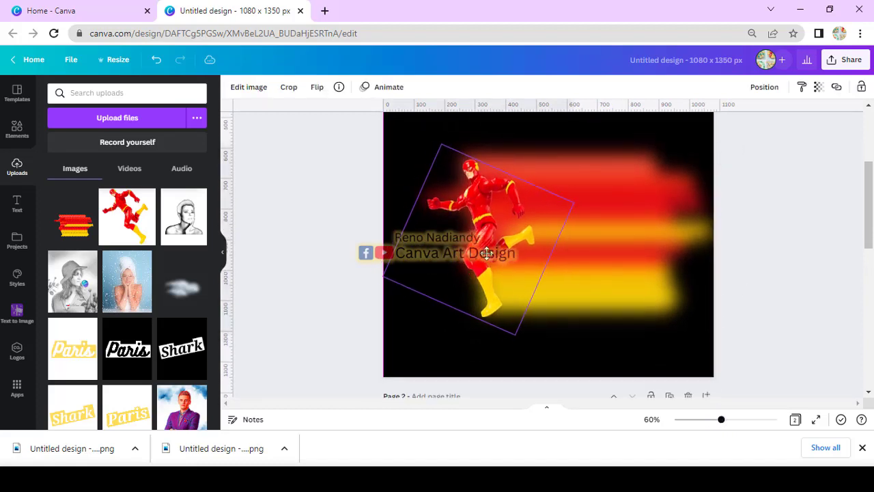
pyautogui.moveTo(487, 253); pyautogui.dragTo(479, 252)
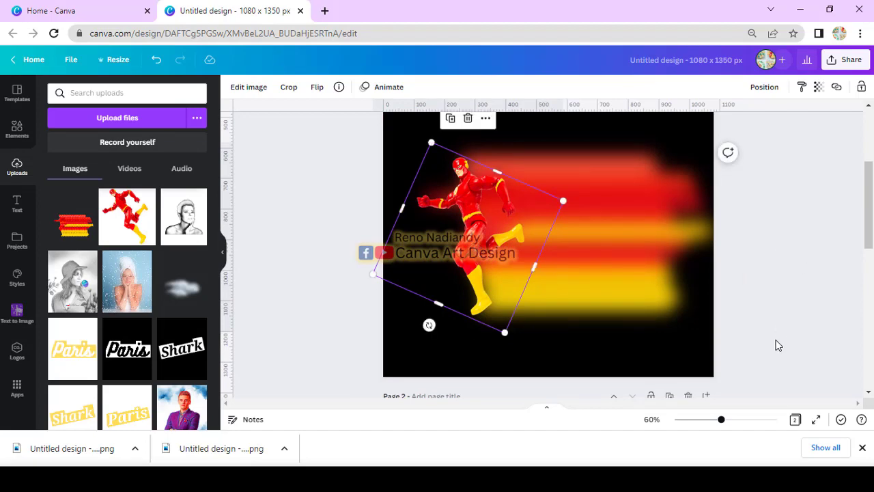
pyautogui.click(710, 420)
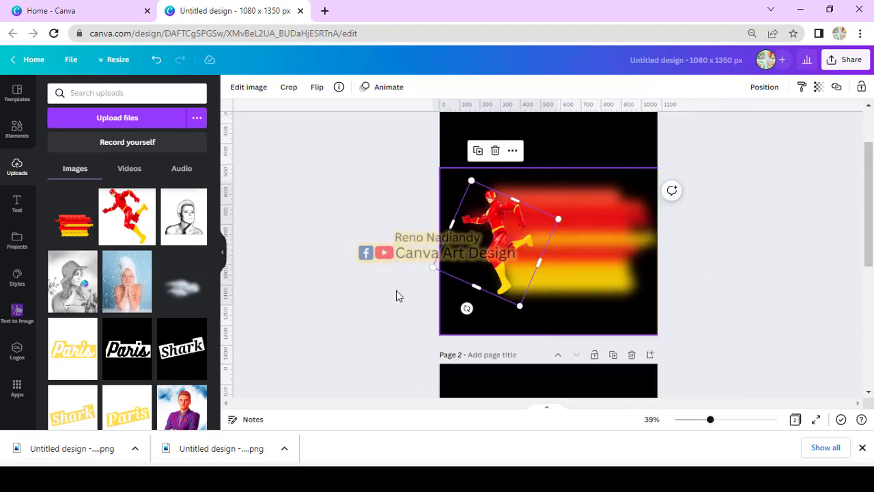
pyautogui.click(79, 94)
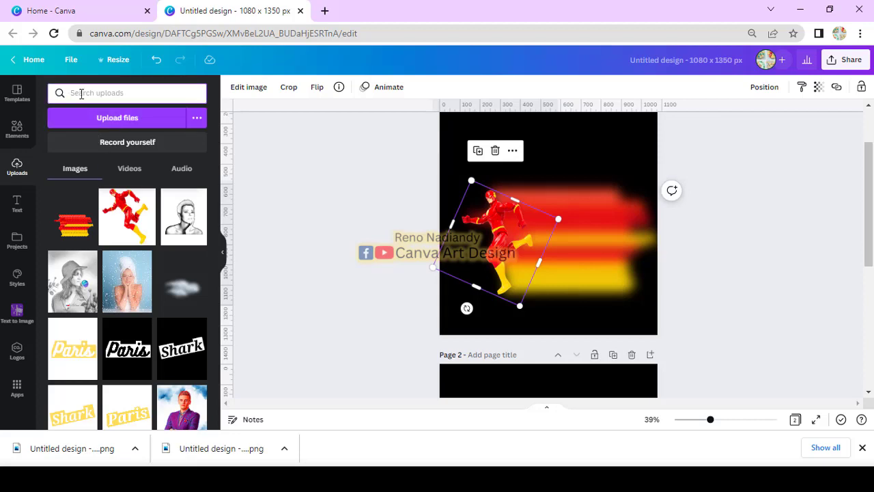
# Step: Add the recently used city-street photo and make it page 1's background
pyautogui.click(15, 133)
pyautogui.click(178, 93)
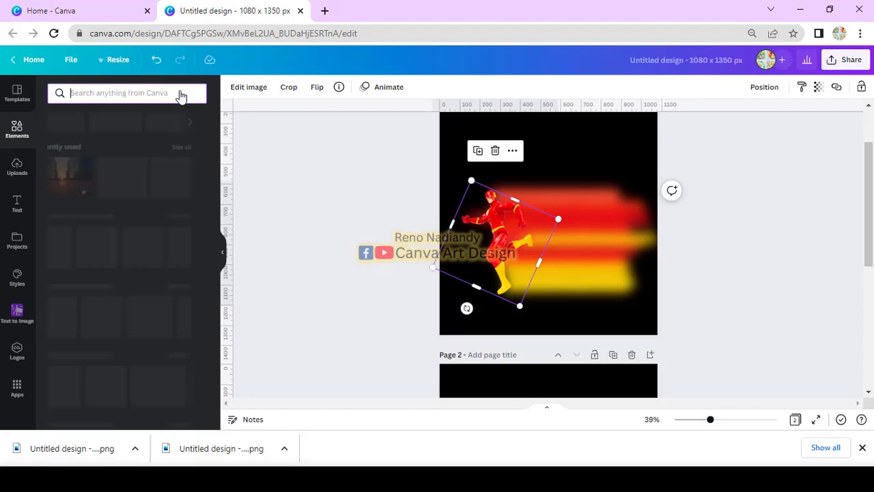
pyautogui.click(100, 168)
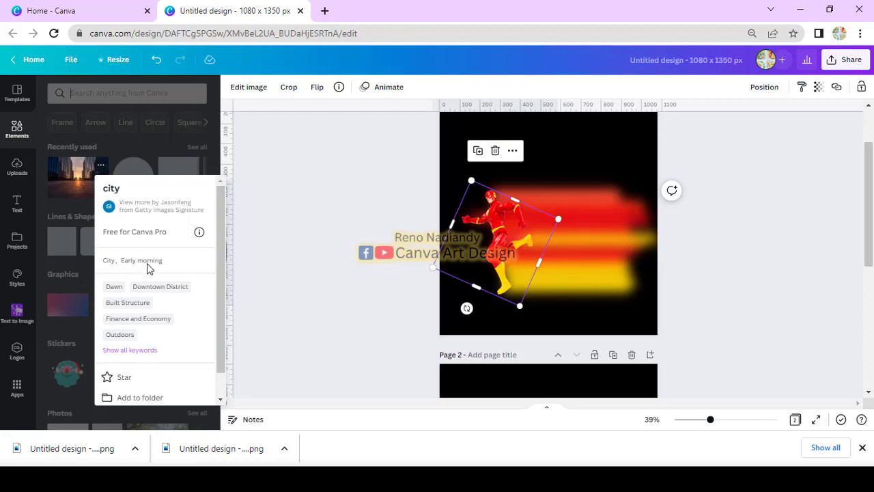
pyautogui.click(74, 179)
pyautogui.click(71, 181)
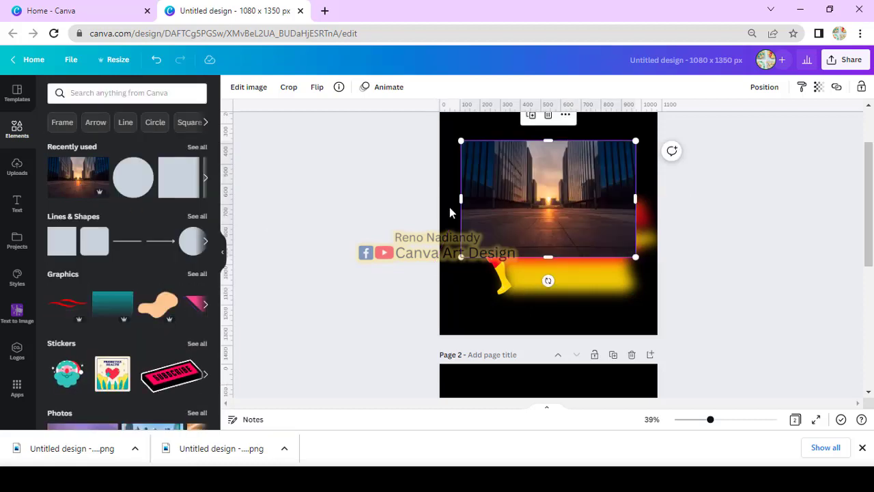
pyautogui.rightClick(532, 199)
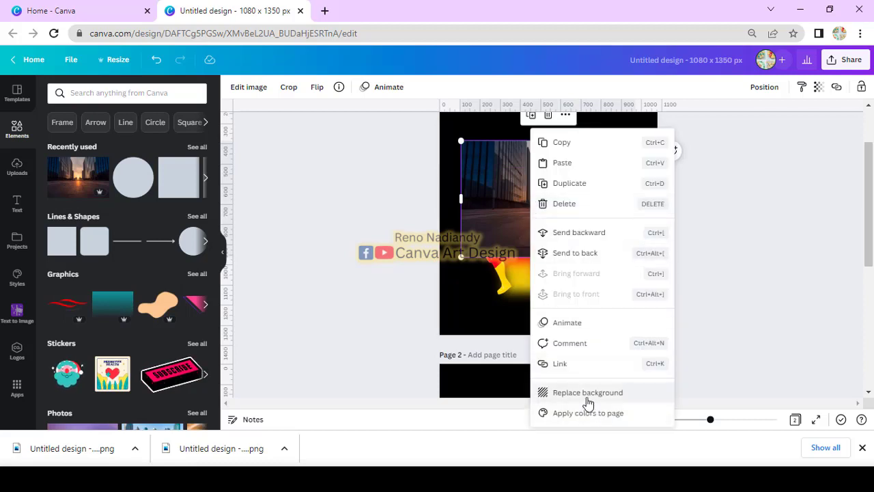
pyautogui.click(587, 394)
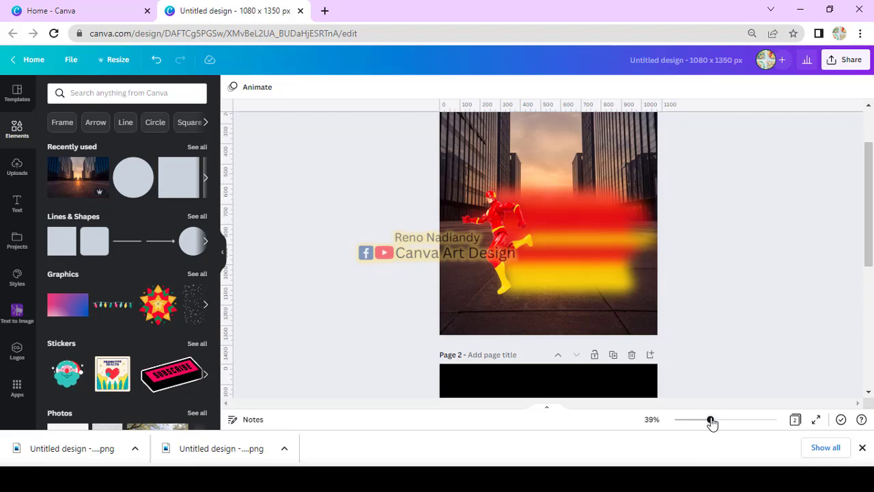
# Step: Select the Flash figure and trail together, enlarge them, and centre them horizontally
pyautogui.moveTo(711, 422); pyautogui.dragTo(704, 421)
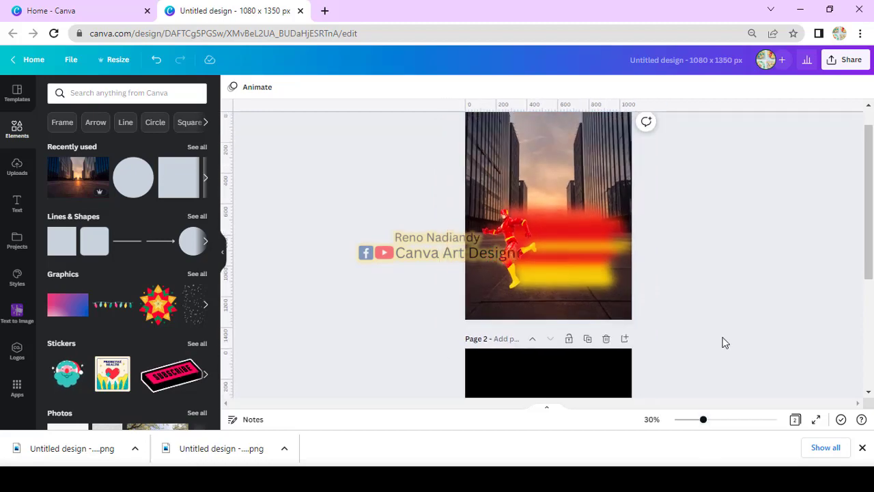
pyautogui.scroll(1, 724, 341)
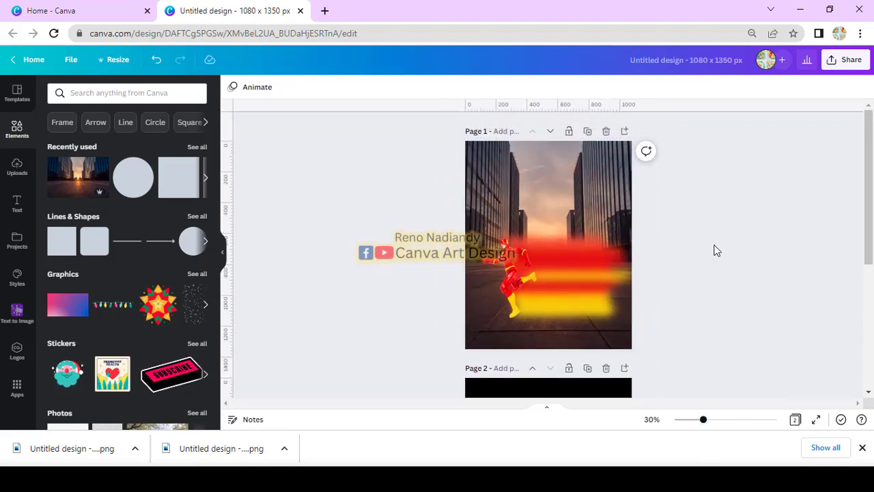
pyautogui.moveTo(716, 241); pyautogui.dragTo(519, 279)
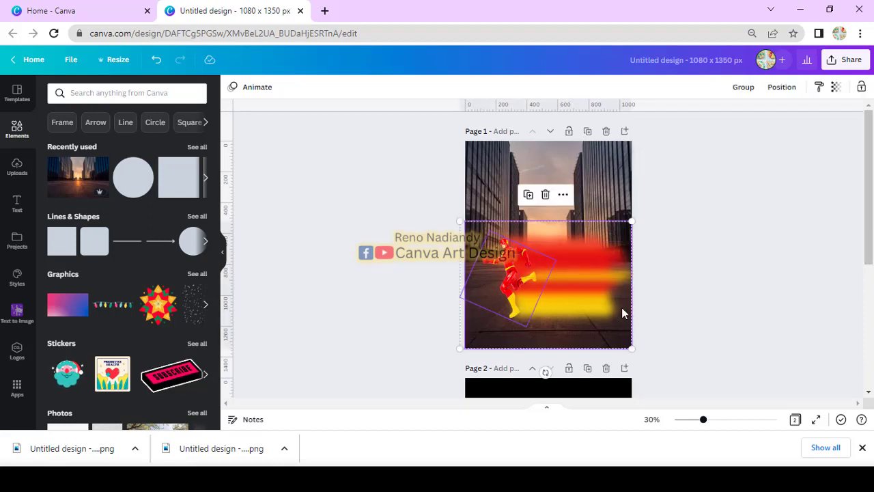
pyautogui.moveTo(632, 349); pyautogui.dragTo(668, 376)
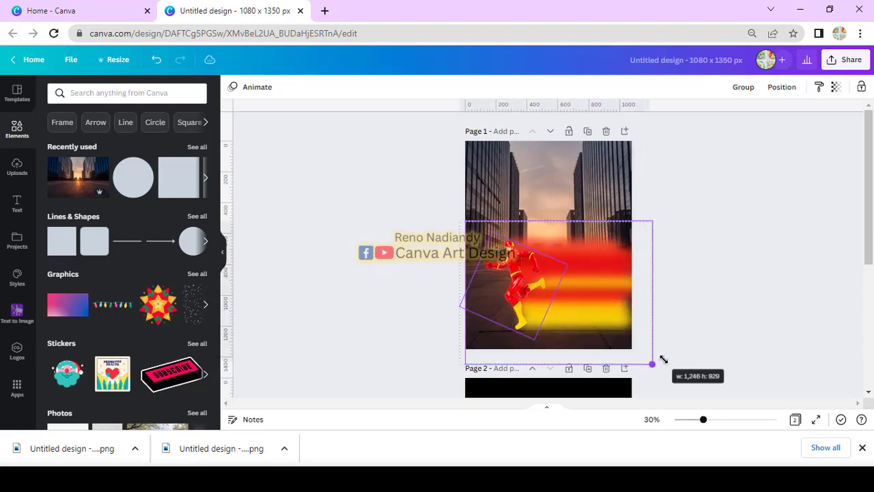
pyautogui.moveTo(593, 305)
pyautogui.mouseDown()
pyautogui.moveTo(581, 287)
pyautogui.moveTo(569, 287)
pyautogui.mouseUp()
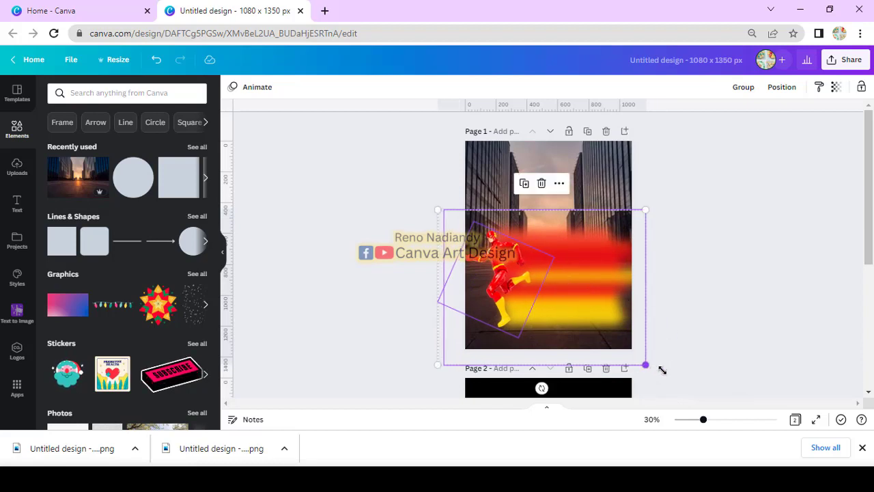
pyautogui.moveTo(650, 370); pyautogui.dragTo(663, 373)
pyautogui.moveTo(600, 301); pyautogui.dragTo(604, 293)
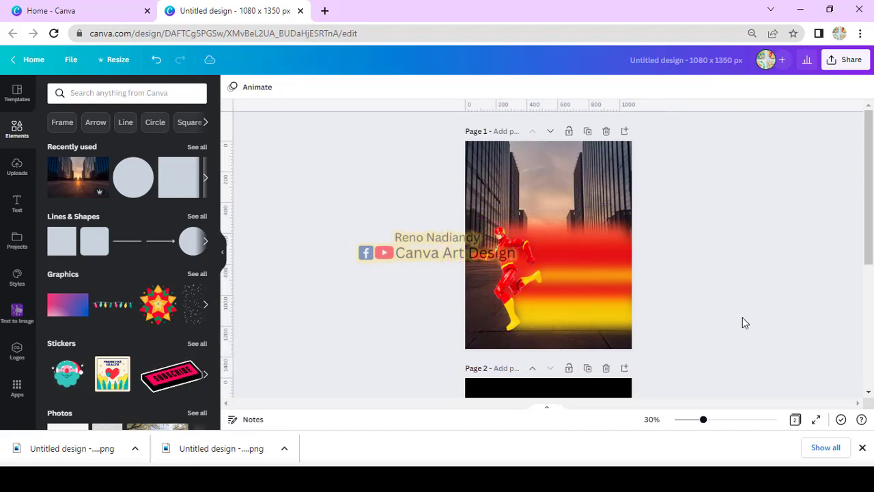